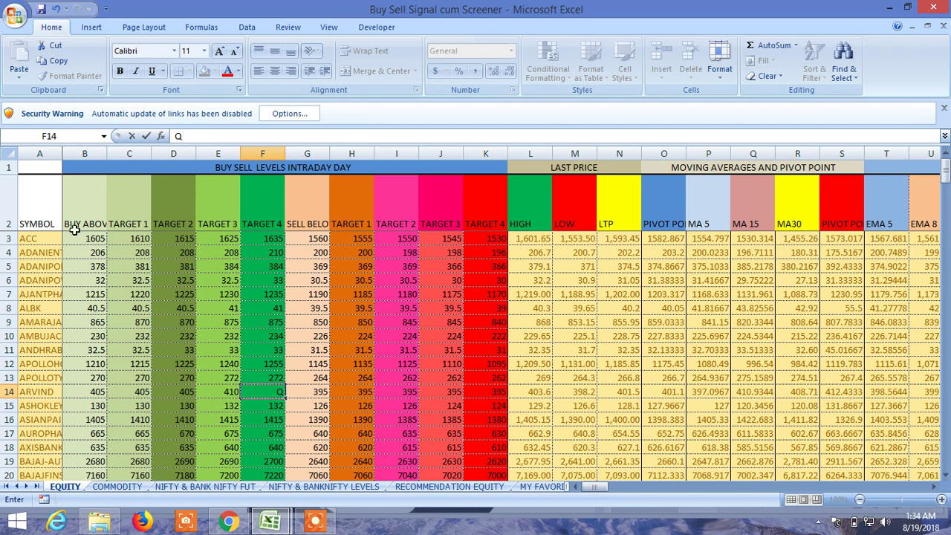
# Turn on filtering for the header row (row 2) of the EQUITY sheet
pyautogui.click(10, 199)
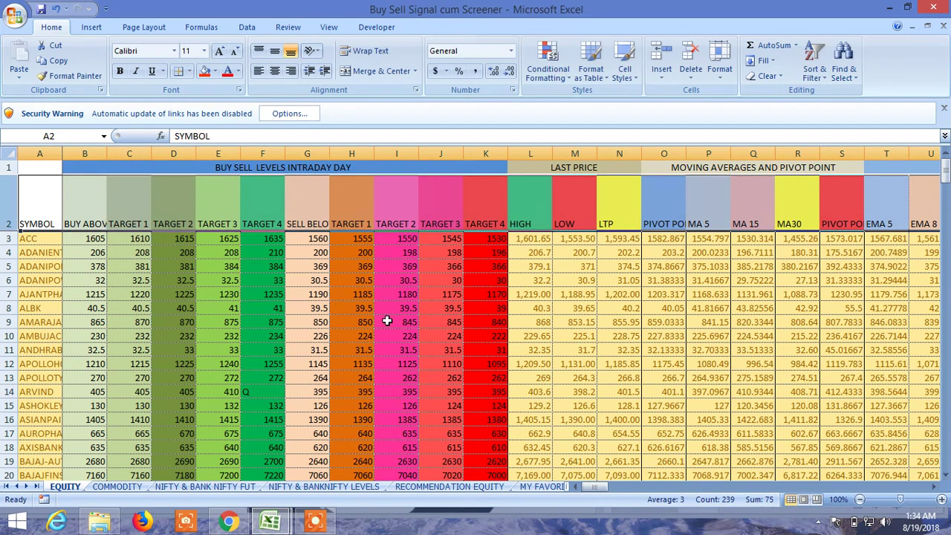
pyautogui.click(250, 32)
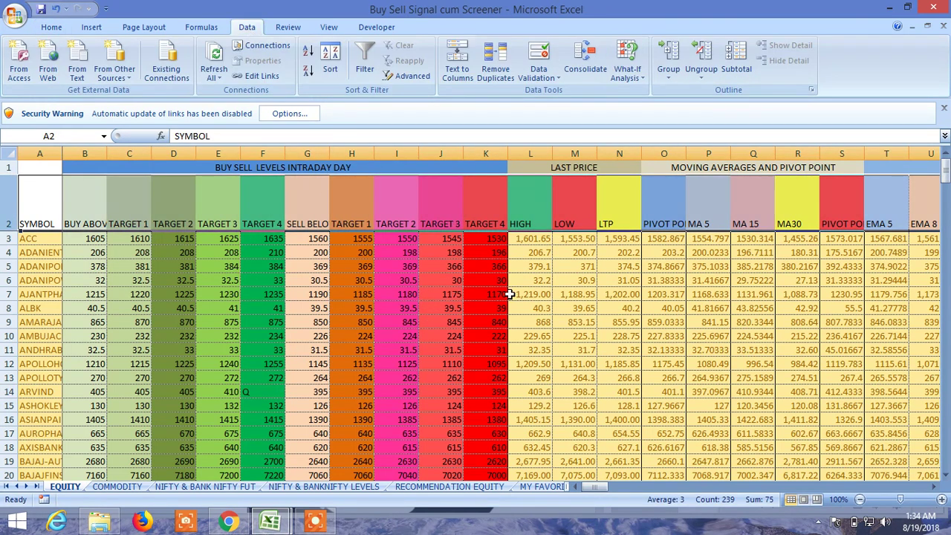
pyautogui.moveTo(586, 489); pyautogui.dragTo(866, 498)
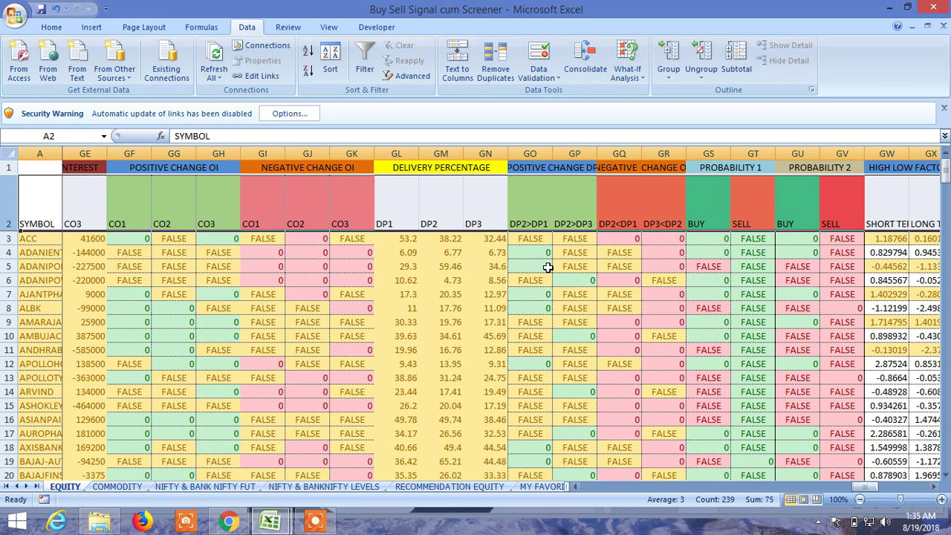
pyautogui.click(365, 64)
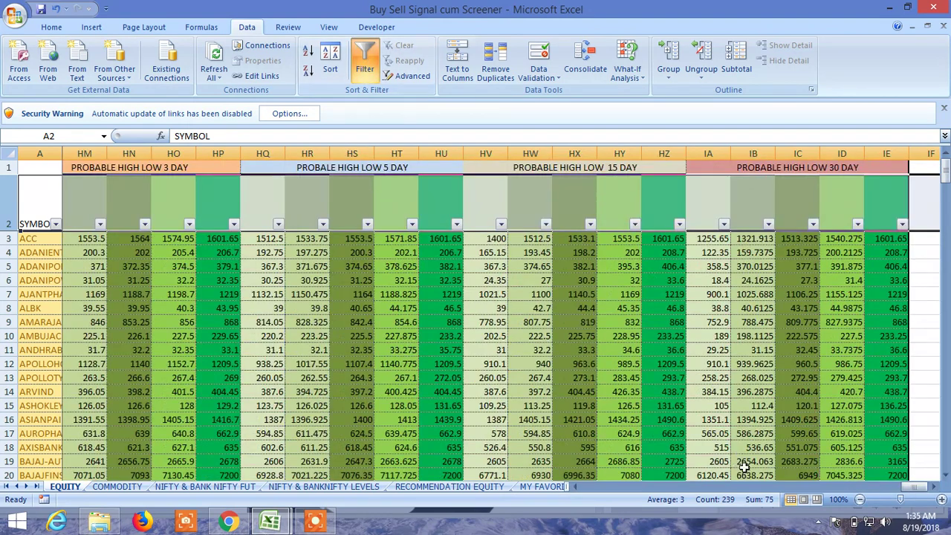
# Filter the BUY column under PROBABILITY 1 to show only rows with 0, excluding FALSE
pyautogui.moveTo(916, 489); pyautogui.dragTo(861, 498)
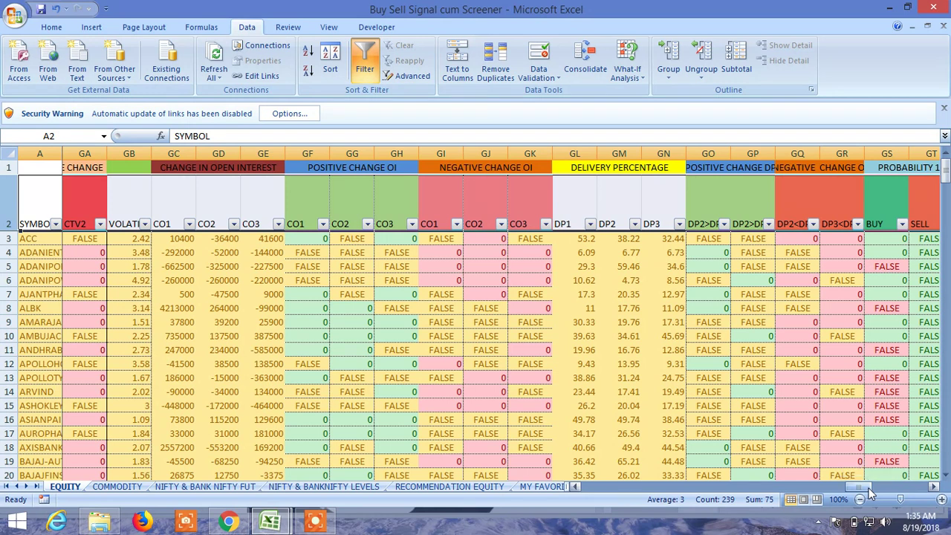
pyautogui.moveTo(862, 487); pyautogui.dragTo(873, 486)
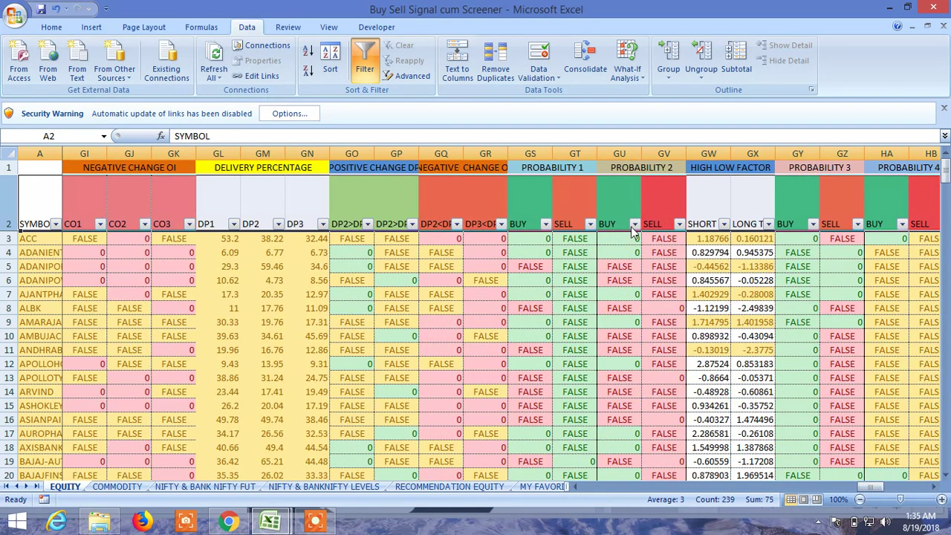
pyautogui.click(545, 223)
pyautogui.click(435, 357)
pyautogui.click(462, 460)
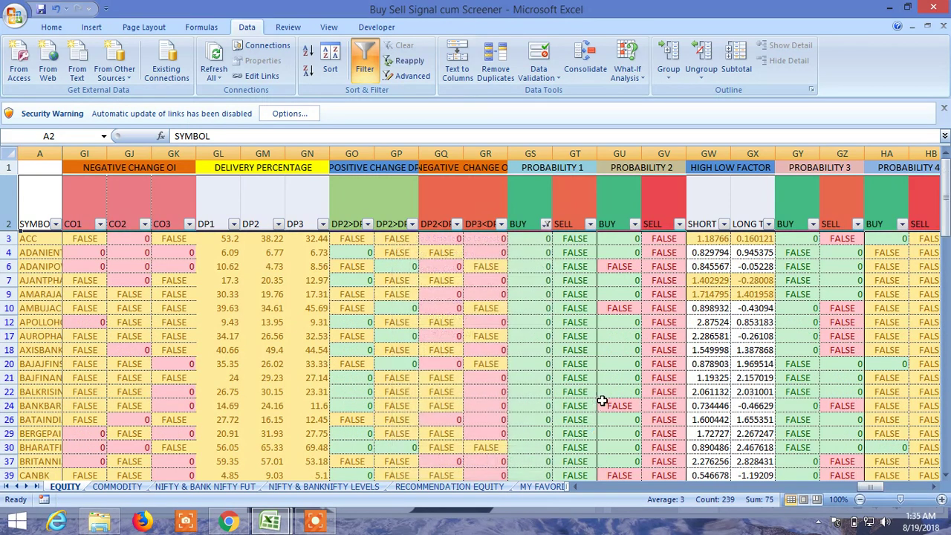
# Filter the BUY columns under PROBABILITY 2 and PROBABILITY 3 to show only rows with 0, excluding FALSE
pyautogui.click(634, 223)
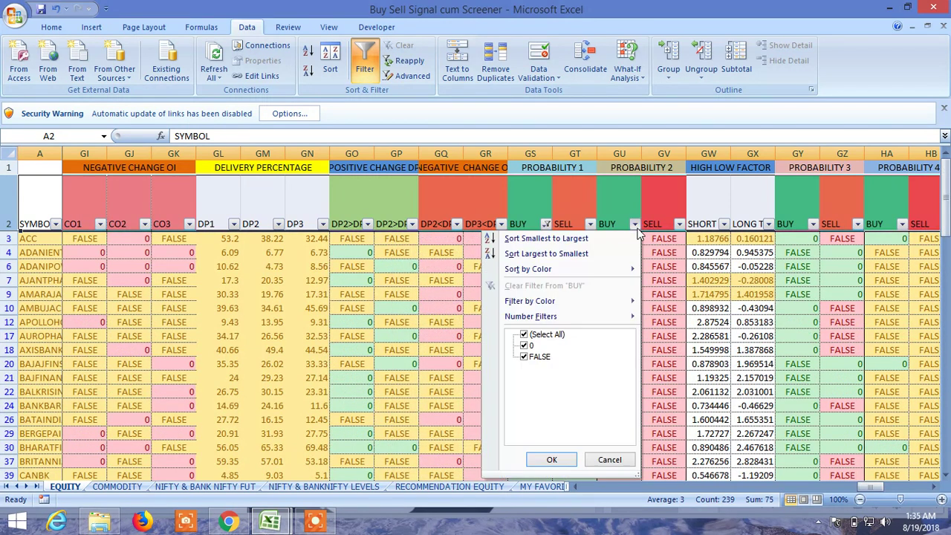
pyautogui.click(523, 357)
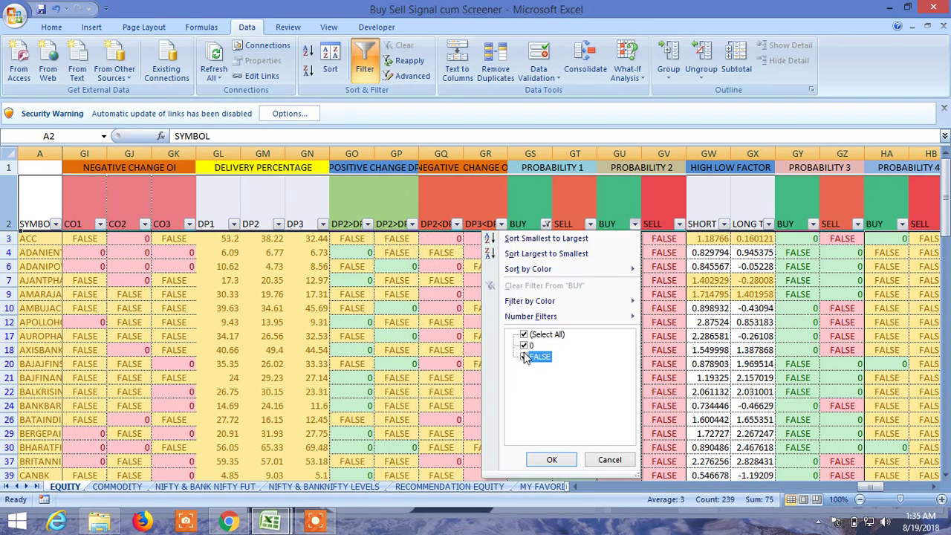
pyautogui.click(551, 459)
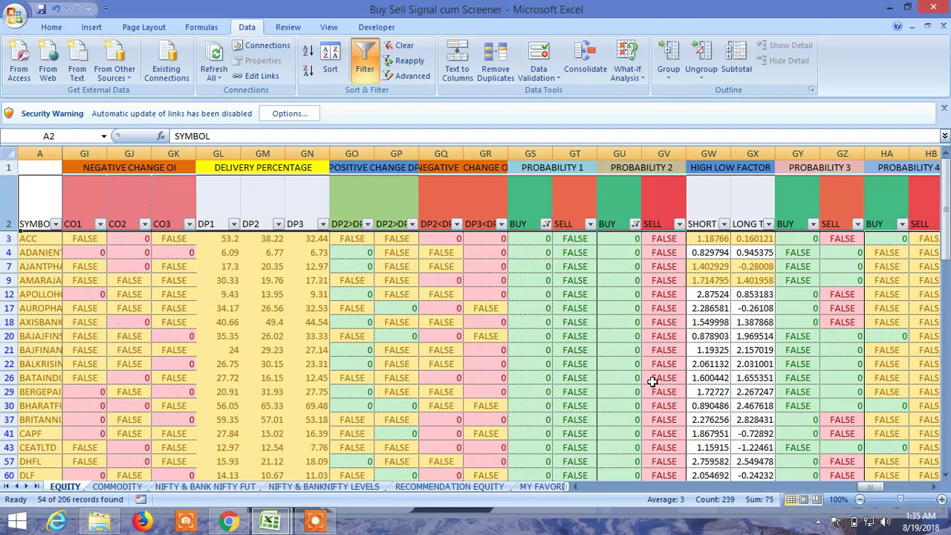
pyautogui.click(812, 223)
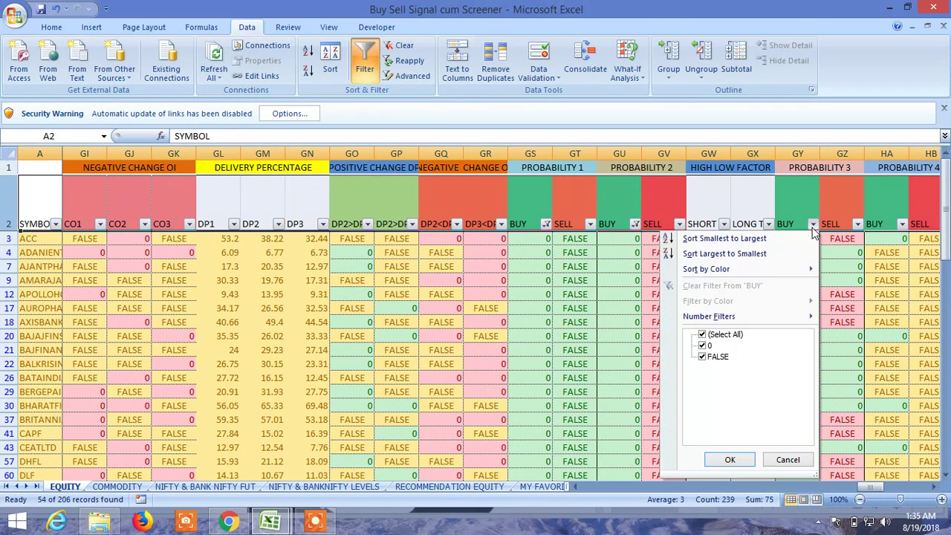
pyautogui.click(702, 357)
pyautogui.click(729, 460)
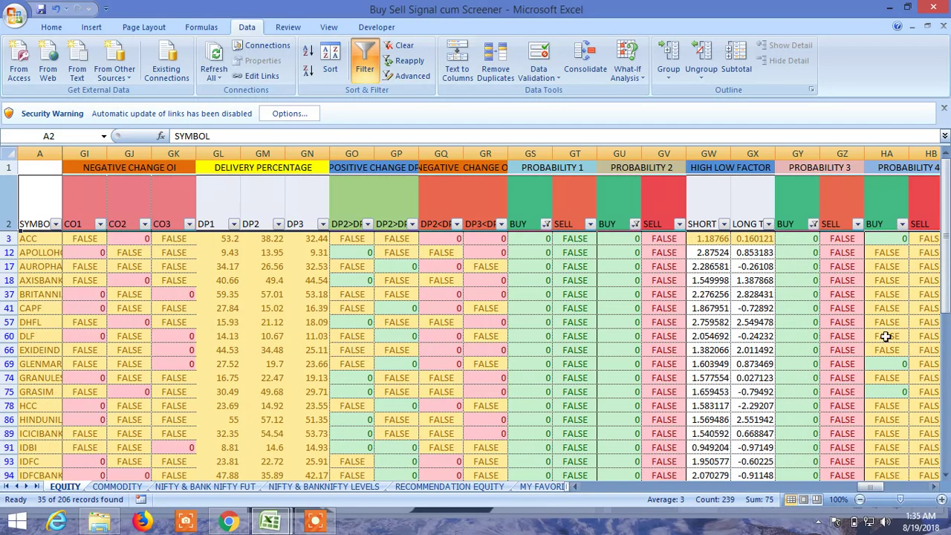
# Filter the BUY column under PROBABILITY 4 to exclude FALSE and keep only rows with 0
pyautogui.moveTo(863, 488); pyautogui.dragTo(873, 490)
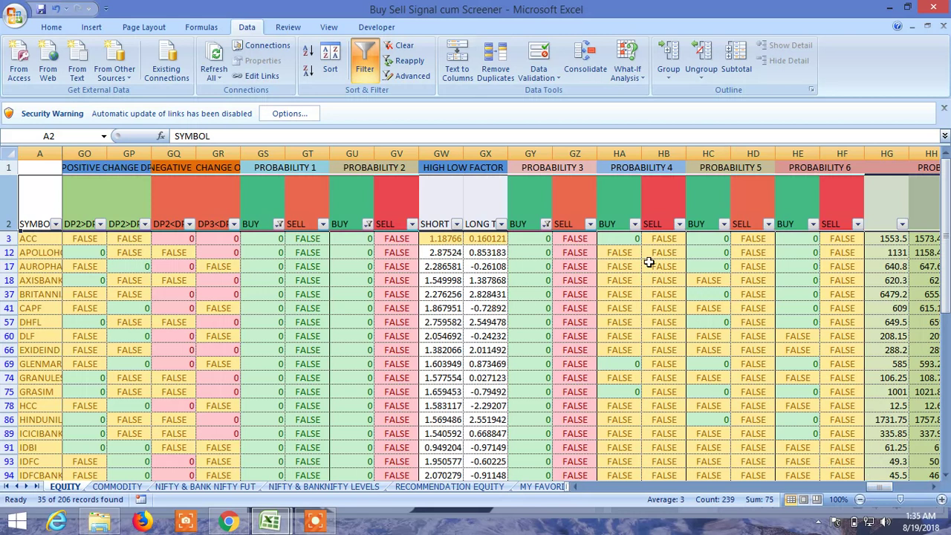
pyautogui.scroll(-2, 691, 296)
pyautogui.scroll(2, 691, 294)
pyautogui.click(636, 224)
pyautogui.click(524, 357)
pyautogui.click(551, 459)
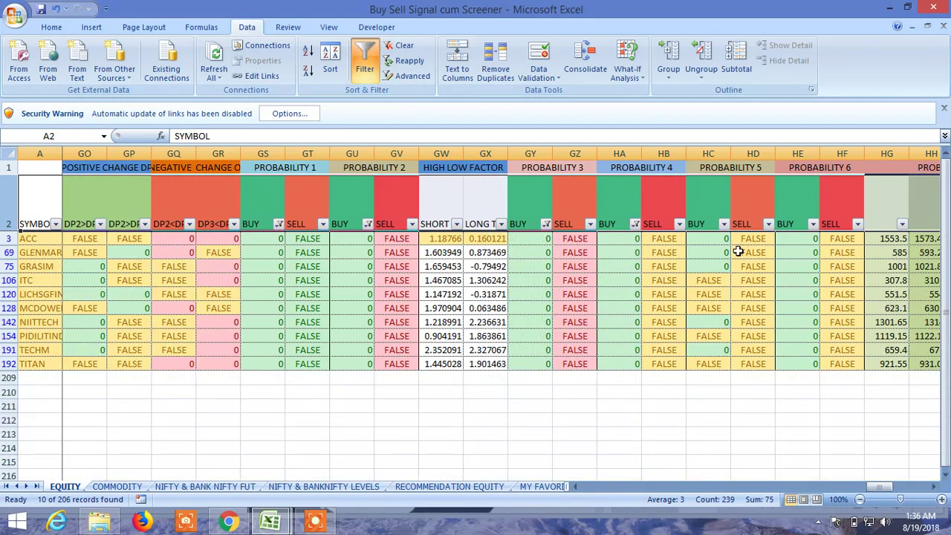
# Filter the BUY column under PROBABILITY 5 to exclude FALSE and keep only rows with 0
pyautogui.click(724, 224)
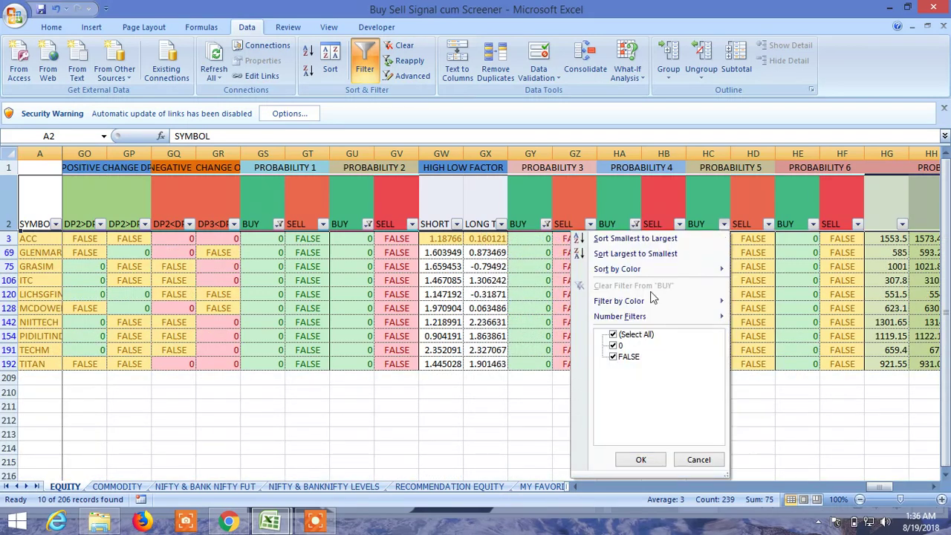
pyautogui.click(615, 356)
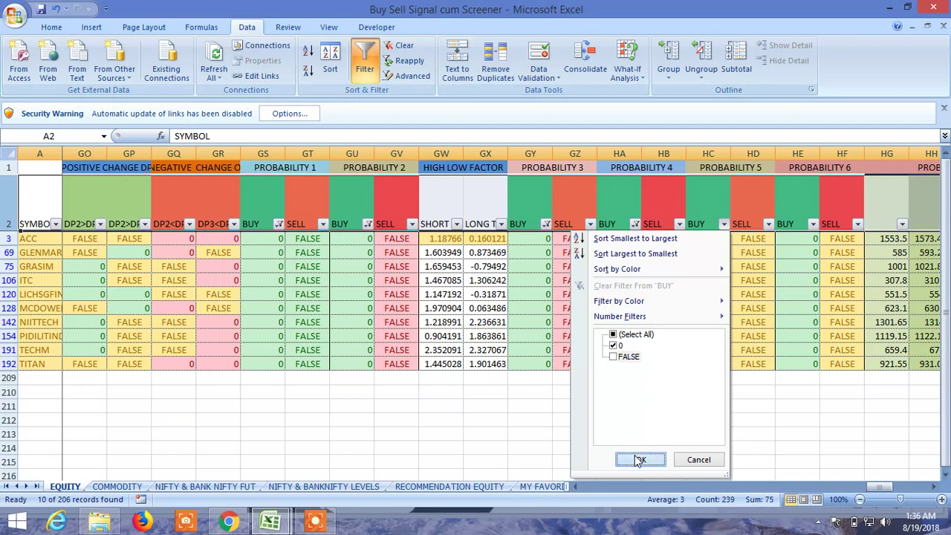
pyautogui.click(640, 459)
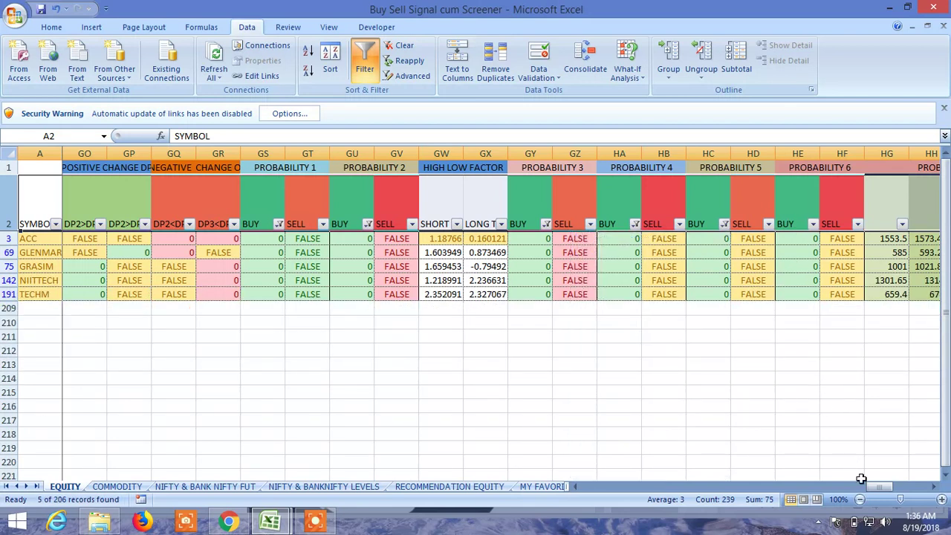
# Examine the filtered stocks' moving averages, Bollinger Band, MACD, RSI, stochastic, reversal point and LTP position columns for intraday, swing and positional trading
pyautogui.moveTo(872, 488); pyautogui.dragTo(866, 490)
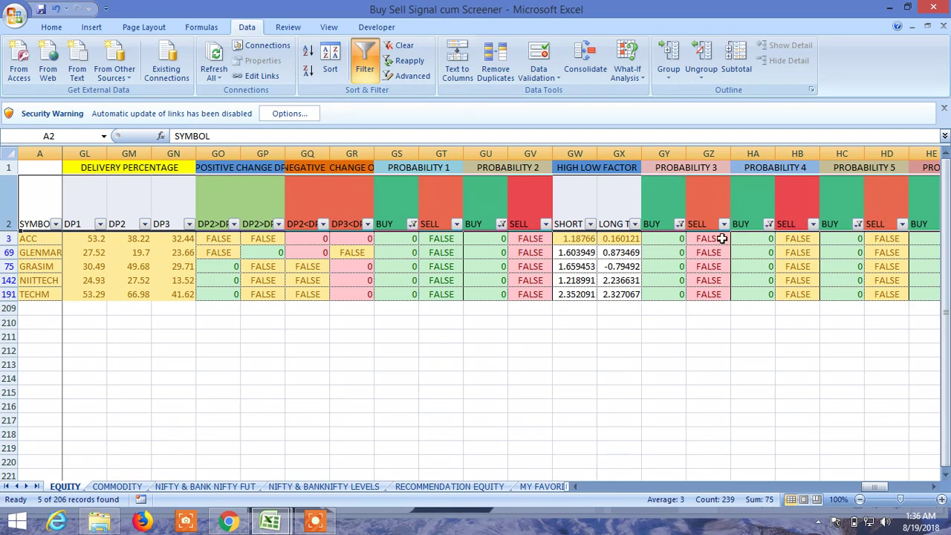
pyautogui.moveTo(871, 489); pyautogui.dragTo(562, 517)
pyautogui.moveTo(585, 486); pyautogui.dragTo(602, 485)
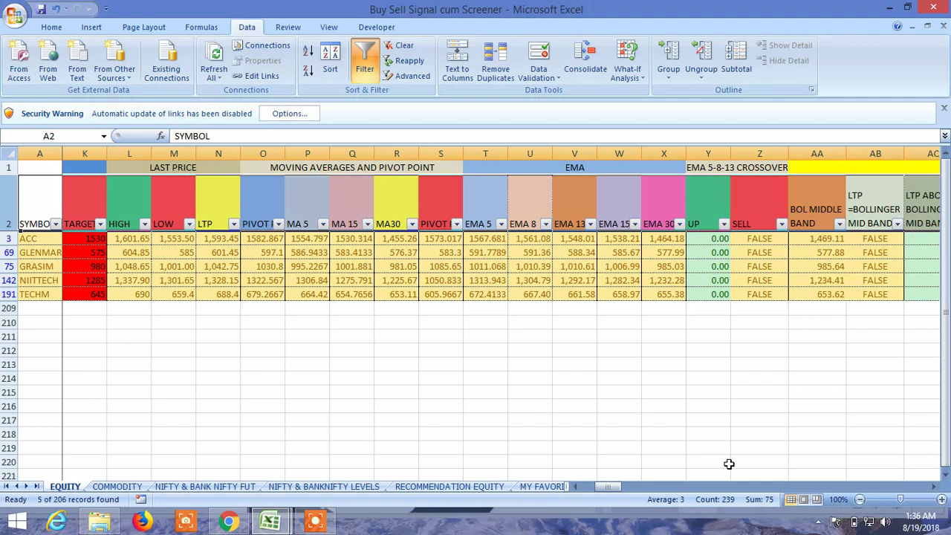
pyautogui.moveTo(603, 488); pyautogui.dragTo(637, 488)
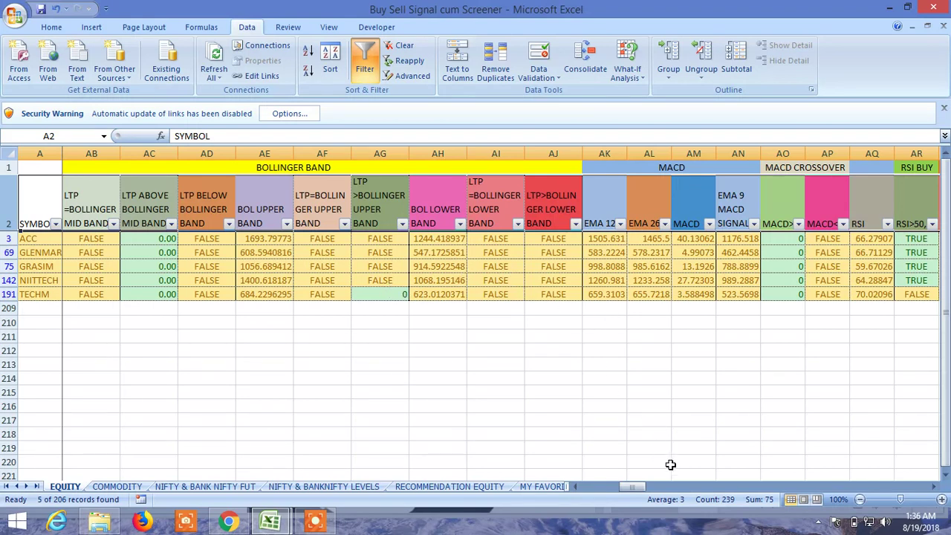
pyautogui.moveTo(630, 490); pyautogui.dragTo(638, 490)
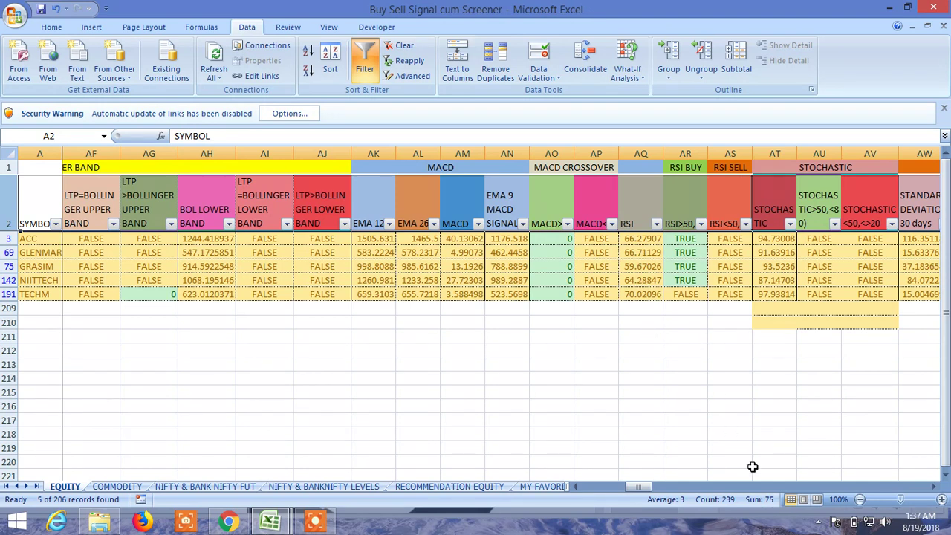
pyautogui.moveTo(644, 488); pyautogui.dragTo(650, 488)
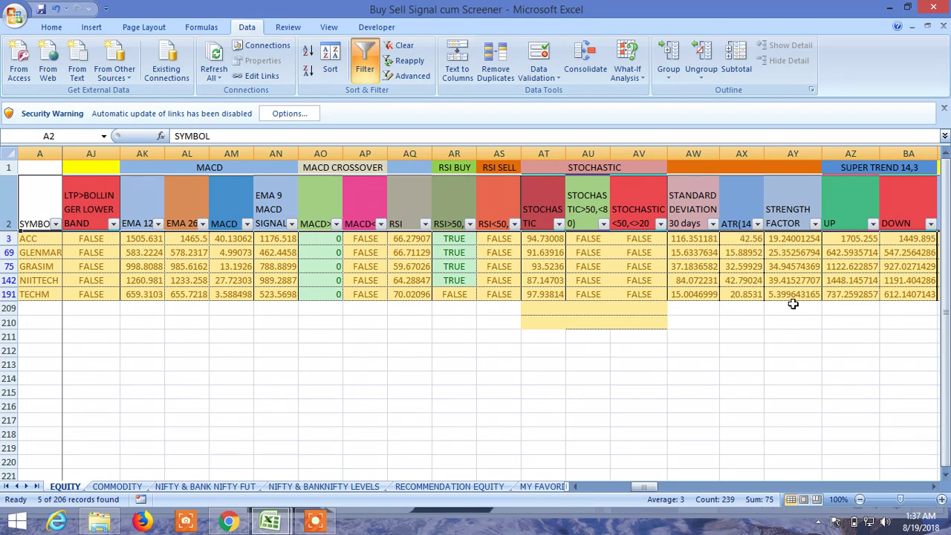
pyautogui.moveTo(639, 487); pyautogui.dragTo(674, 486)
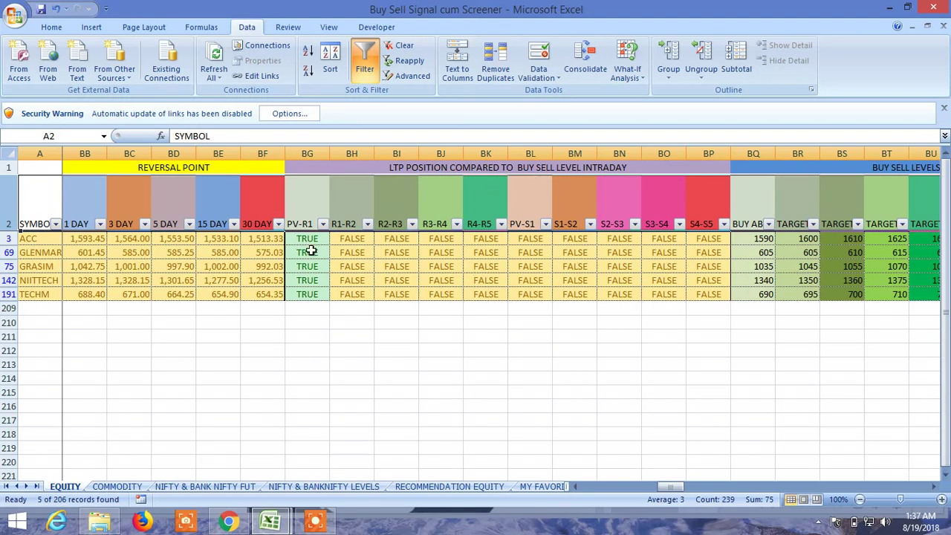
pyautogui.moveTo(673, 488); pyautogui.dragTo(698, 492)
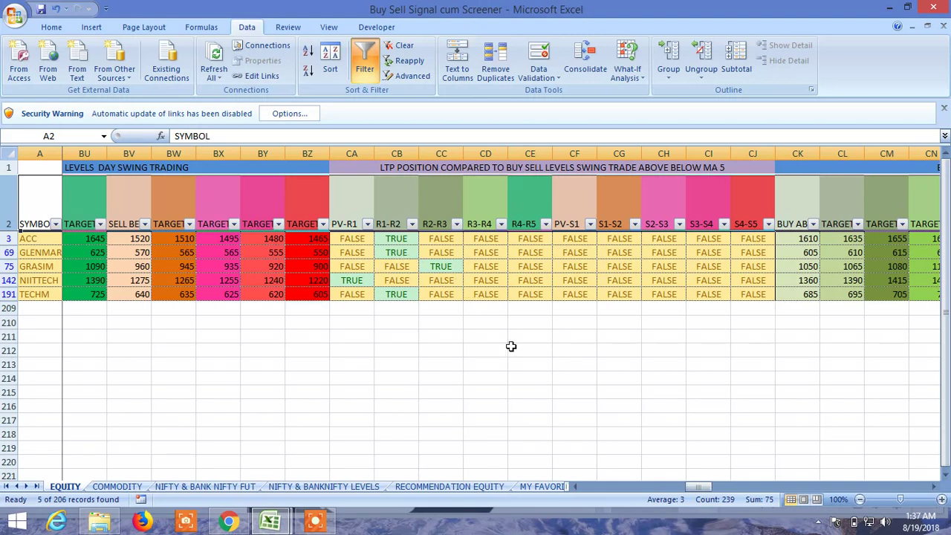
pyautogui.moveTo(698, 489); pyautogui.dragTo(729, 489)
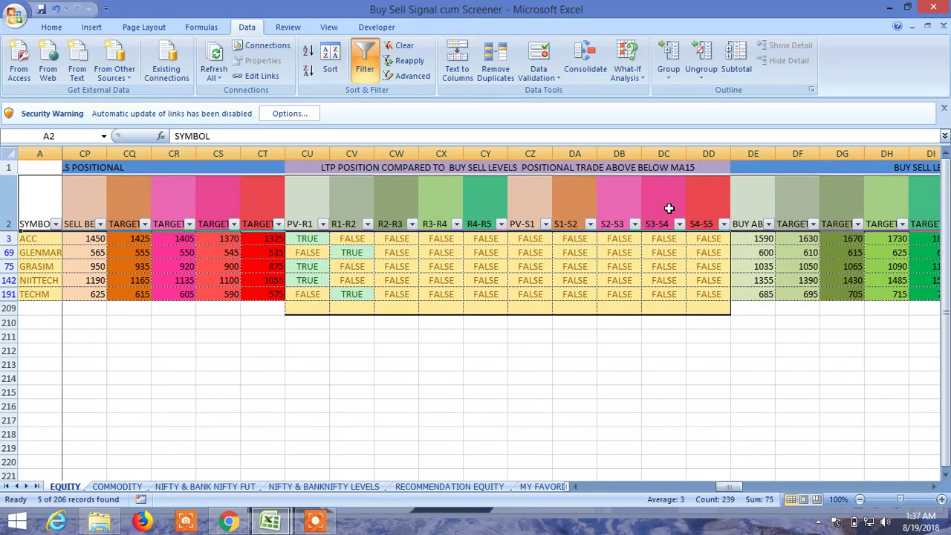
# Recheck the filtered stocks' MACD, RSI and Super Trend, their intraday and swing LTP positions, and the probability columns
pyautogui.moveTo(729, 489); pyautogui.dragTo(643, 488)
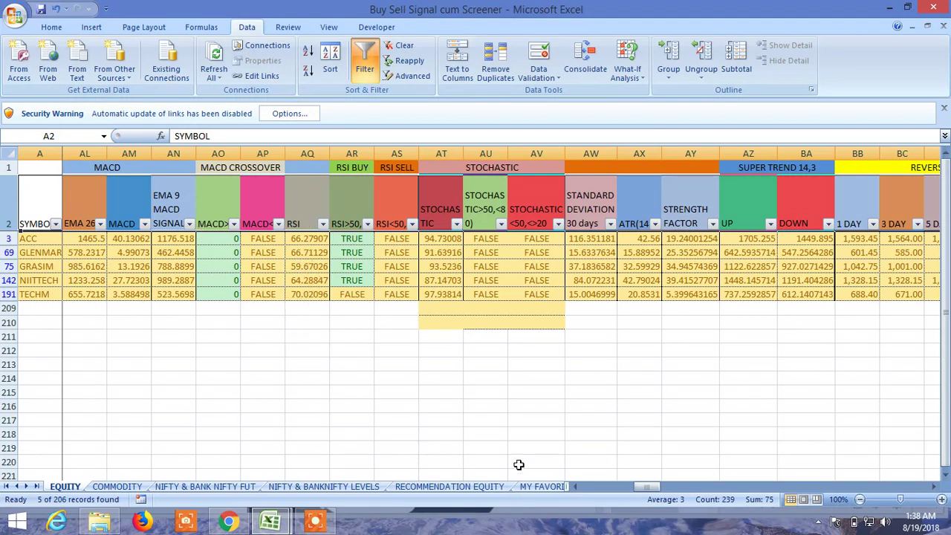
pyautogui.moveTo(645, 491); pyautogui.dragTo(676, 487)
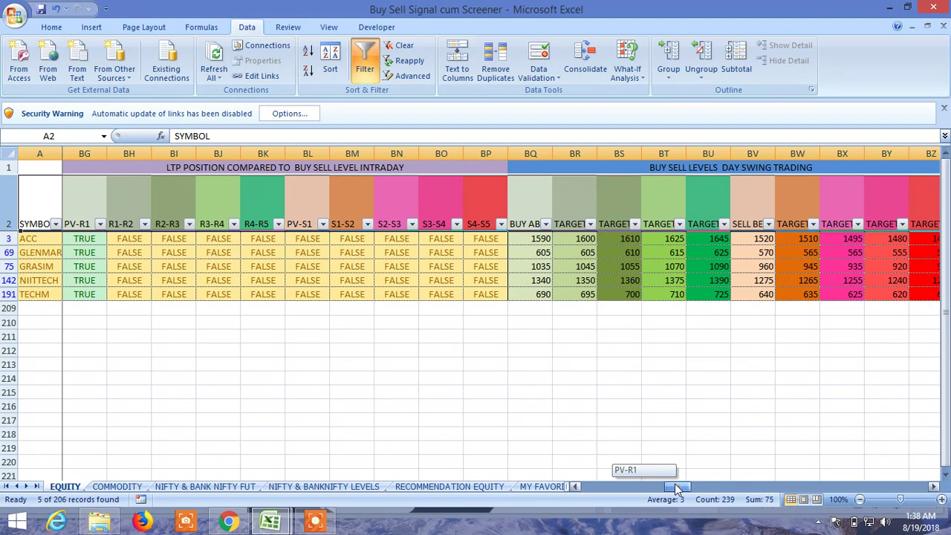
pyautogui.moveTo(676, 487); pyautogui.dragTo(671, 489)
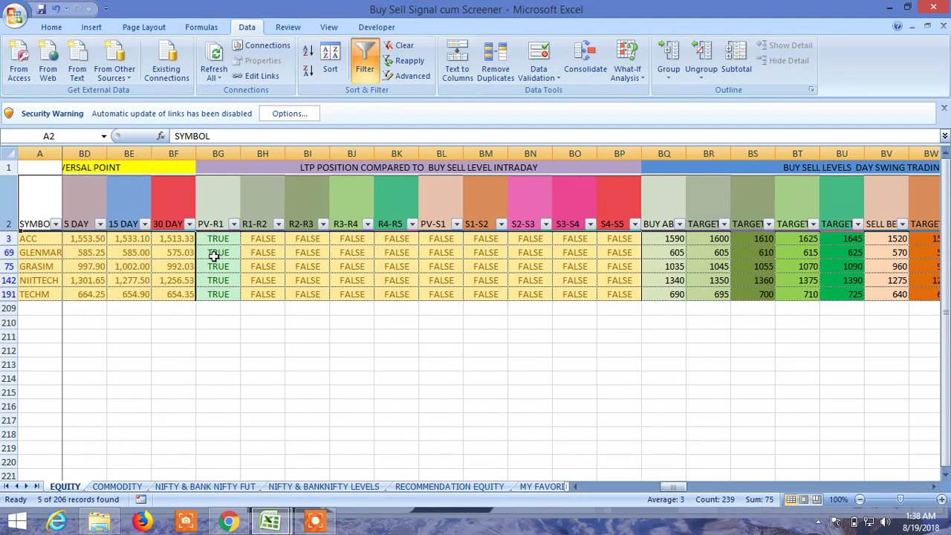
pyautogui.moveTo(676, 486); pyautogui.dragTo(690, 490)
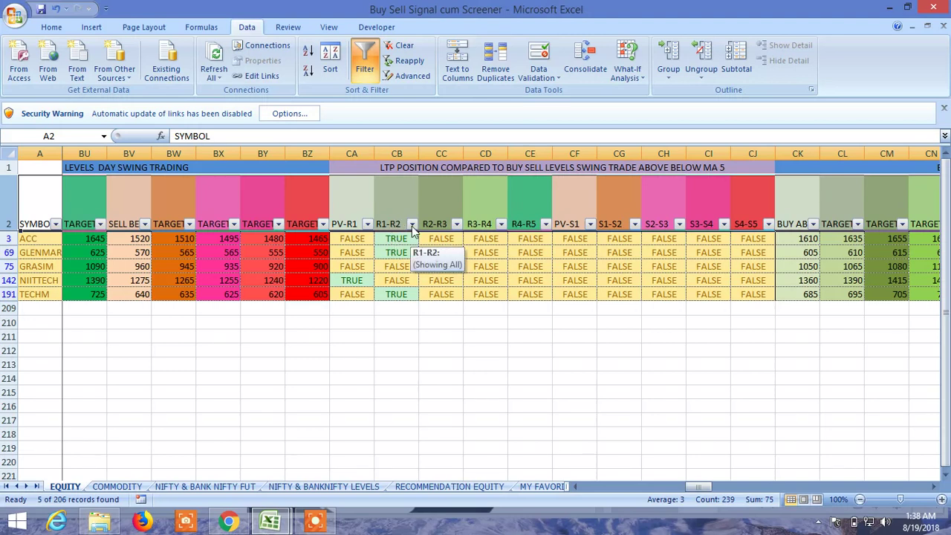
pyautogui.click(692, 489)
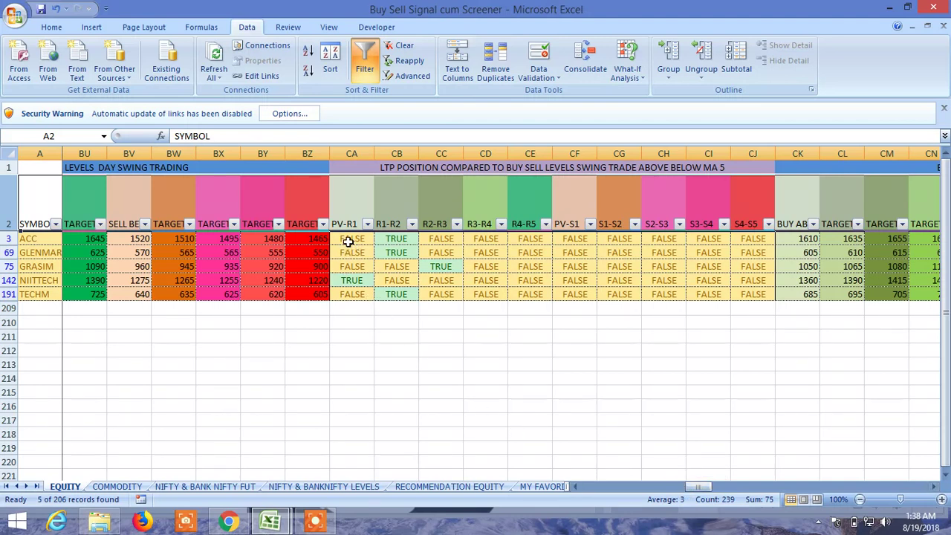
pyautogui.moveTo(700, 489); pyautogui.dragTo(876, 492)
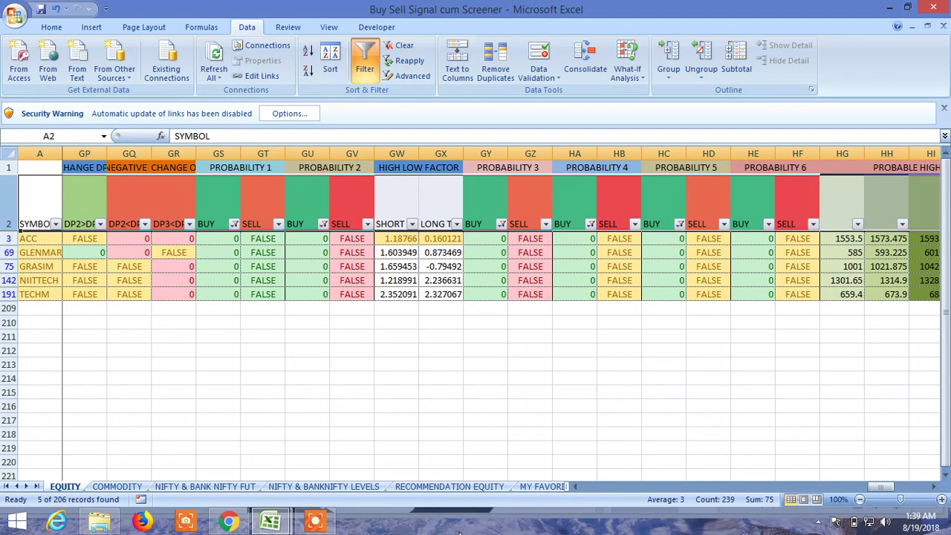
pyautogui.moveTo(312, 524)
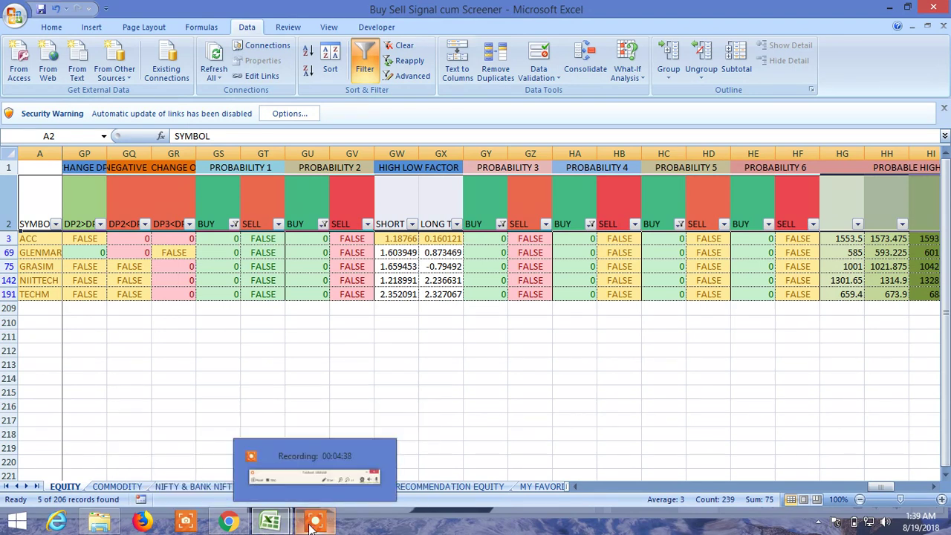